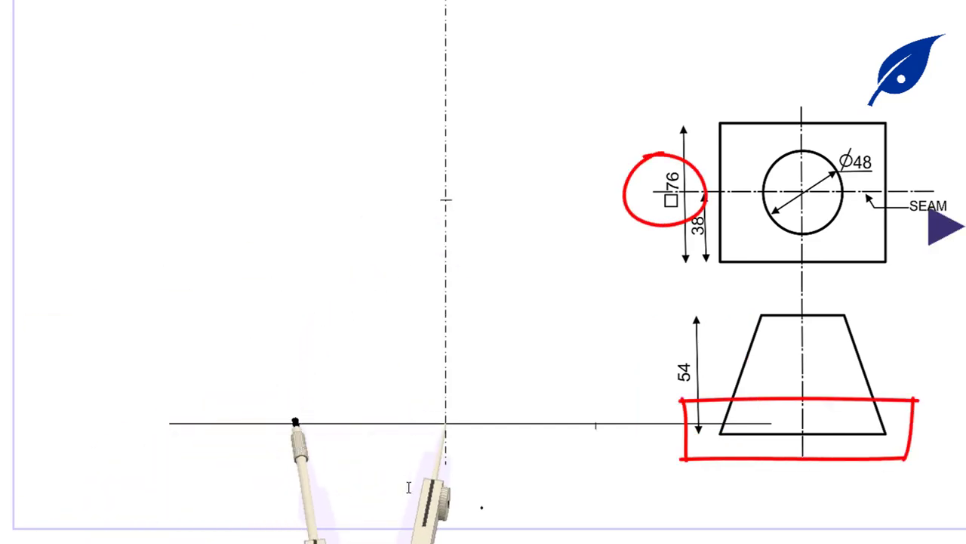
Draw the horizontal top line of the front view and mark the 48 mm opening on it, symmetric about the centre line.
{"action": "left_click_drag", "start_coordinate": [208, 202], "coordinate": [774, 202]}
{"action": "left_click_drag", "start_coordinate": [473, 247], "coordinate": [475, 293]}
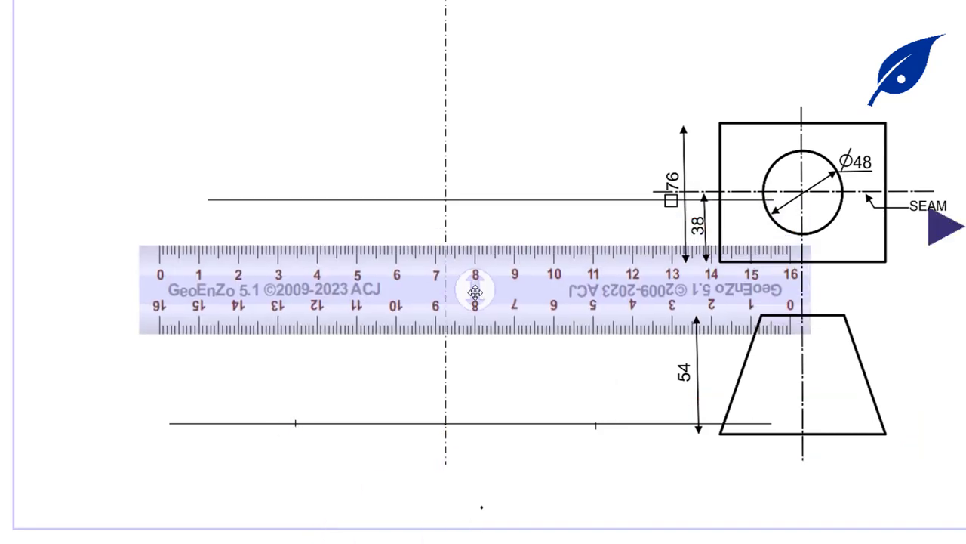
{"action": "mouse_move", "coordinate": [540, 195]}
{"action": "left_mouse_down"}
{"action": "mouse_move", "coordinate": [540, 204]}
{"action": "mouse_move", "coordinate": [527, 61]}
{"action": "mouse_move", "coordinate": [351, 204]}
{"action": "left_mouse_up"}
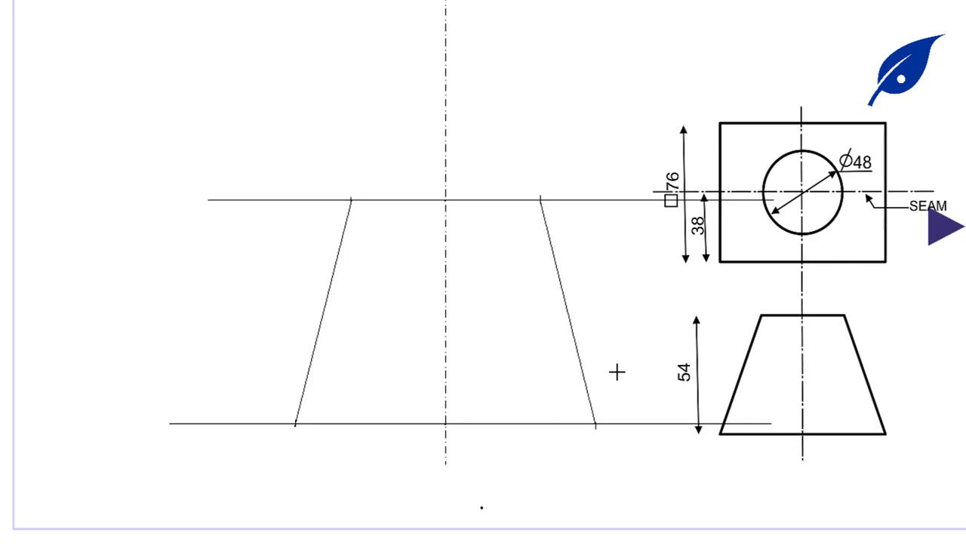
Position the ruler horizontally across the centre line above the front view.
{"action": "scroll", "coordinate": [615, 370], "scroll_direction": "up", "scroll_amount": 2}
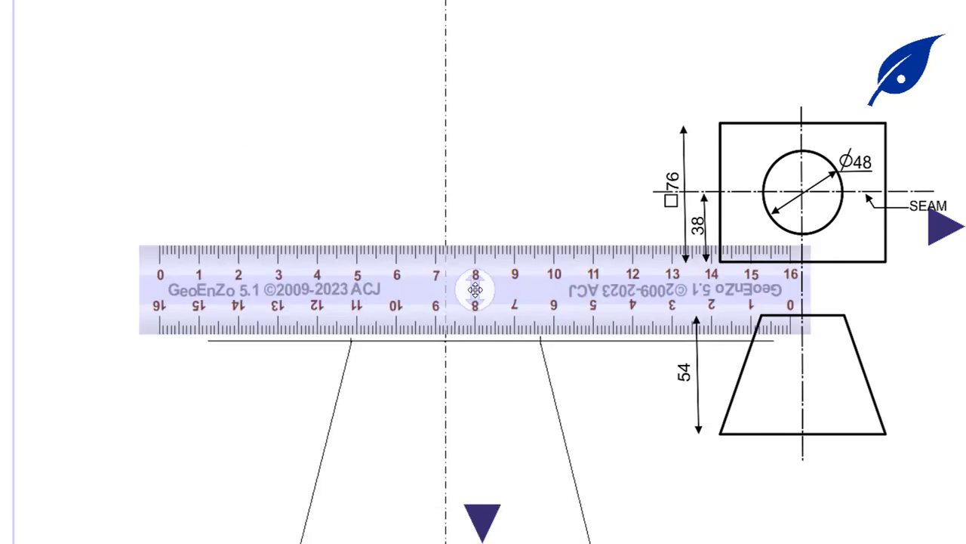
{"action": "left_click_drag", "start_coordinate": [475, 290], "coordinate": [476, 310]}
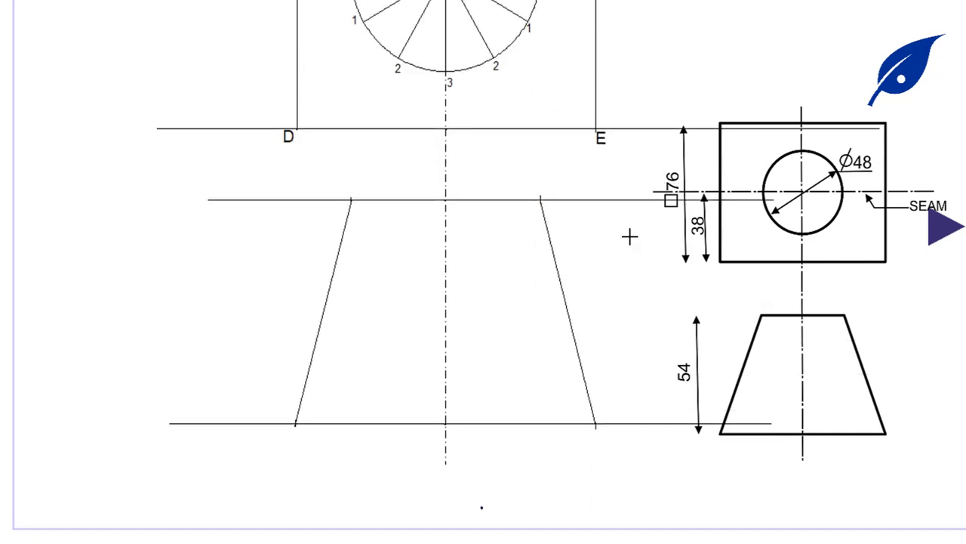
Extend the plan's side through corner E straight down to the base line of the front view.
{"action": "scroll", "coordinate": [630, 237], "scroll_direction": "down", "scroll_amount": 1}
{"action": "left_click_drag", "start_coordinate": [348, 291], "coordinate": [552, 276]}
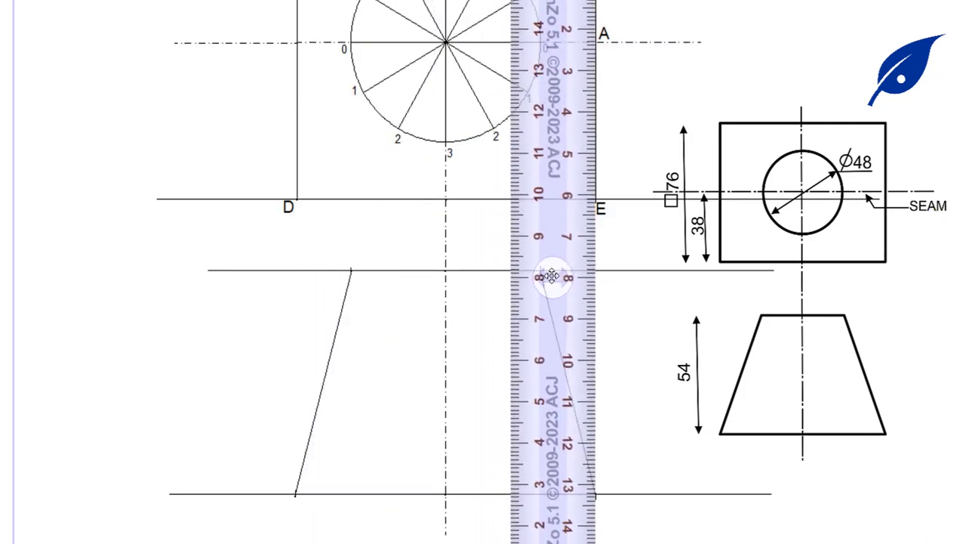
{"action": "left_click_drag", "start_coordinate": [596, 200], "coordinate": [597, 497]}
{"action": "left_click_drag", "start_coordinate": [557, 272], "coordinate": [468, 275]}
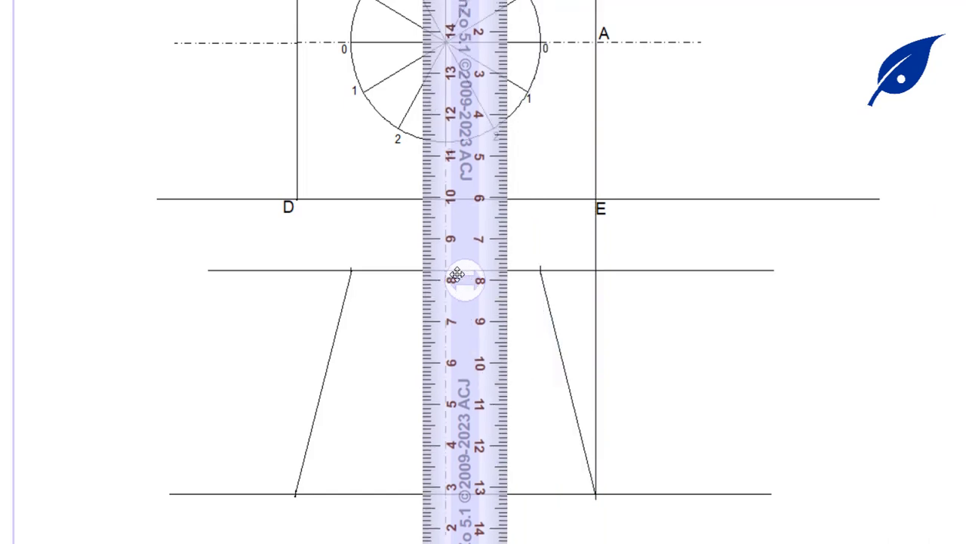
{"action": "key", "text": "Escape"}
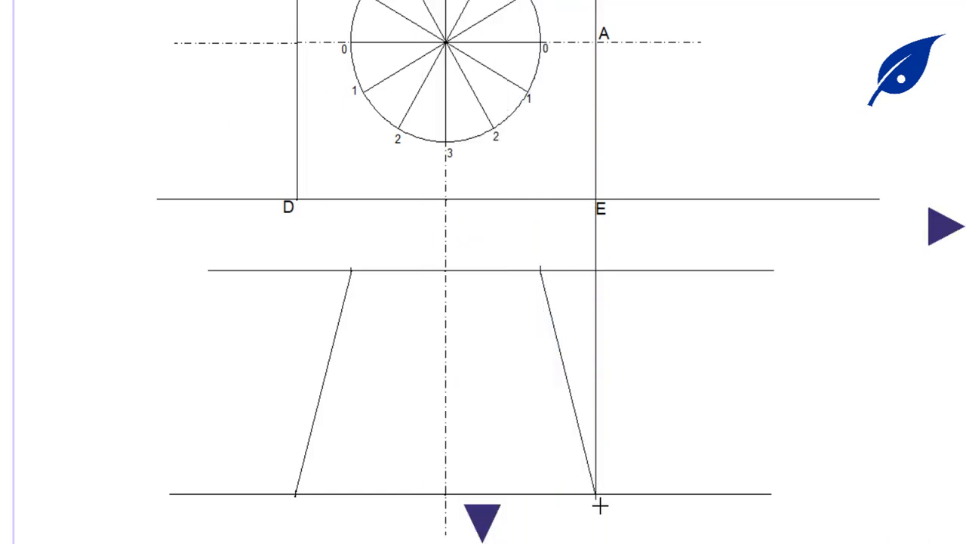
Draw a red line in the plan from the circle's point 0 nearest A to corner B.
{"action": "scroll", "coordinate": [580, 384], "scroll_direction": "up", "scroll_amount": 2}
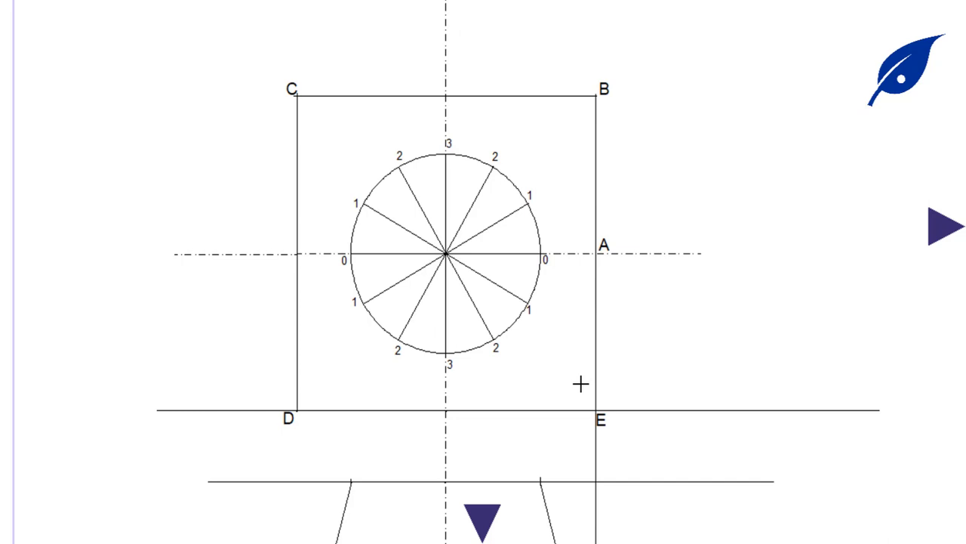
{"action": "scroll", "coordinate": [615, 263], "scroll_direction": "down", "scroll_amount": 4}
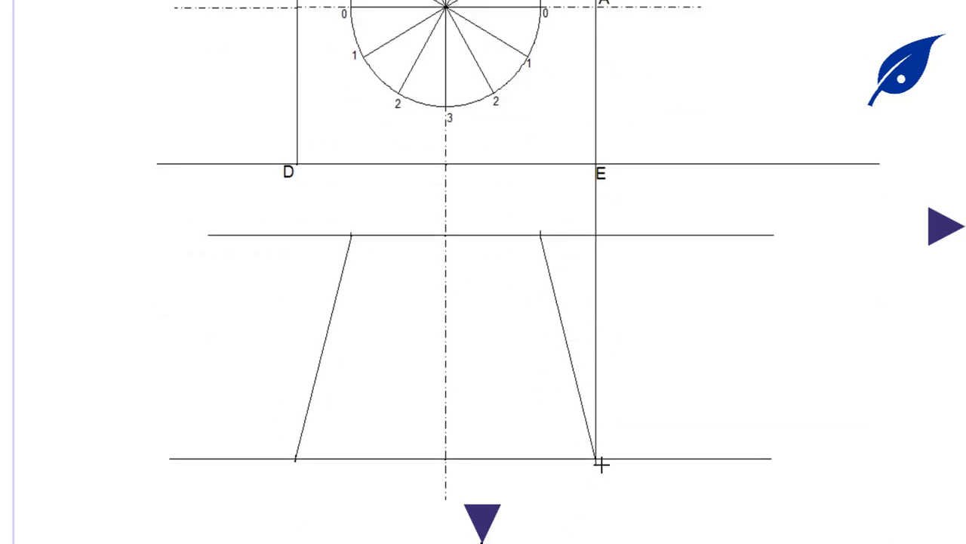
{"action": "scroll", "coordinate": [613, 458], "scroll_direction": "up", "scroll_amount": 2}
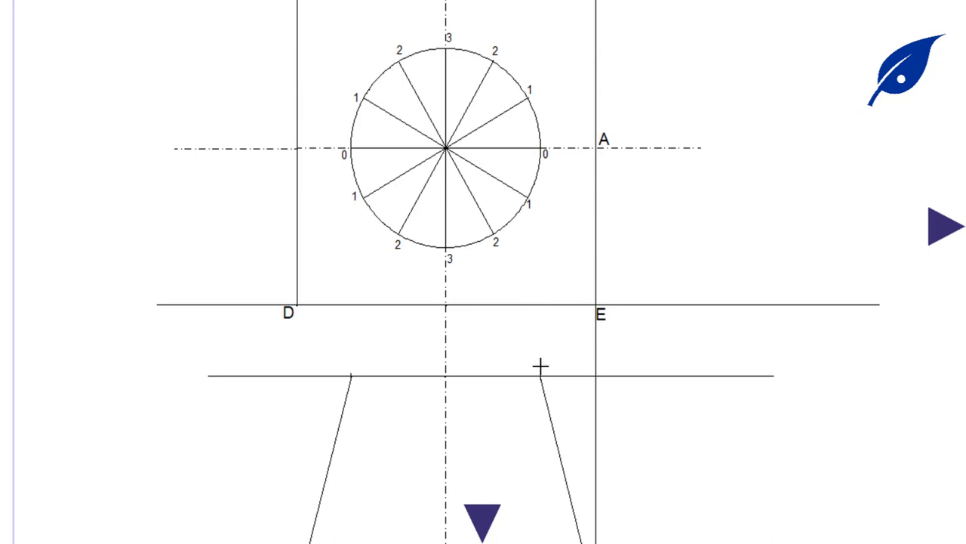
{"action": "scroll", "coordinate": [521, 289], "scroll_direction": "up", "scroll_amount": 1}
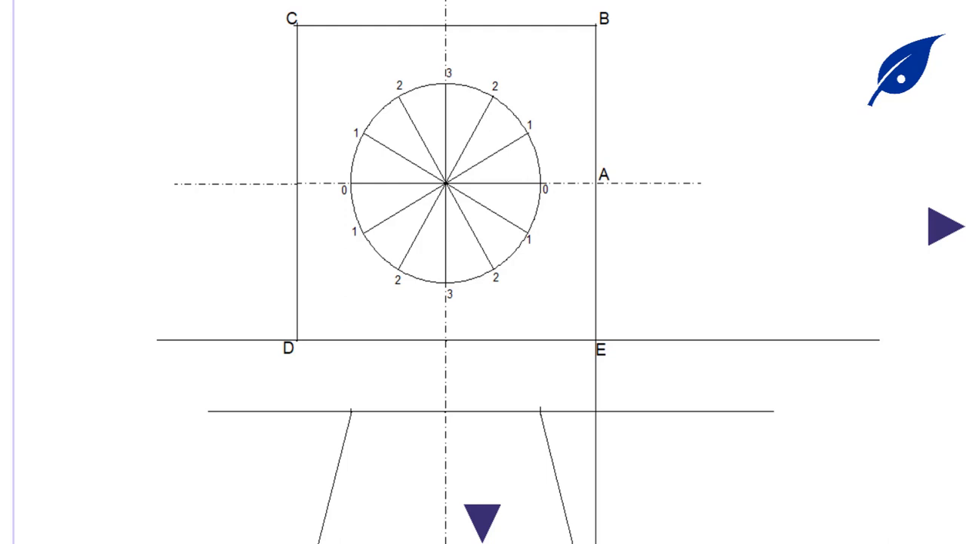
{"action": "left_click", "coordinate": [541, 182]}
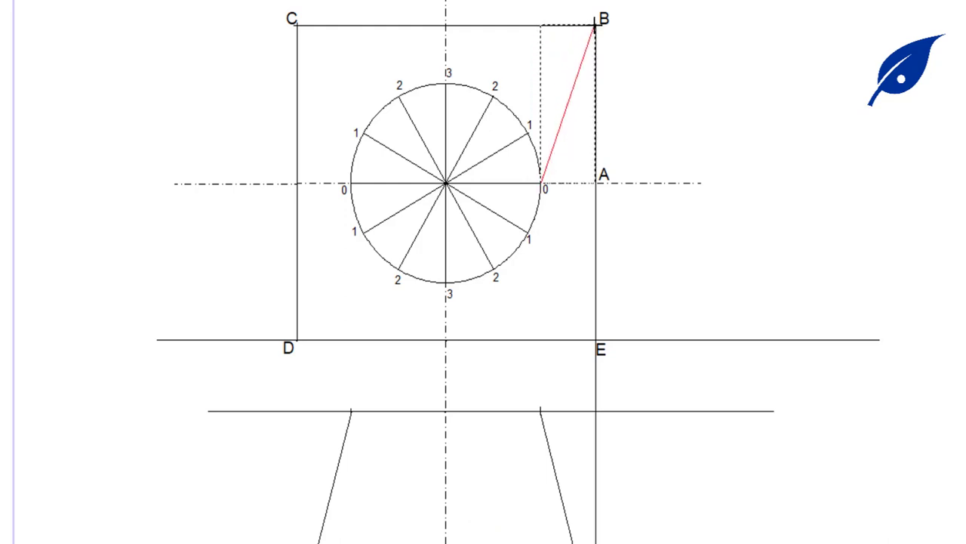
{"action": "left_click", "coordinate": [595, 25]}
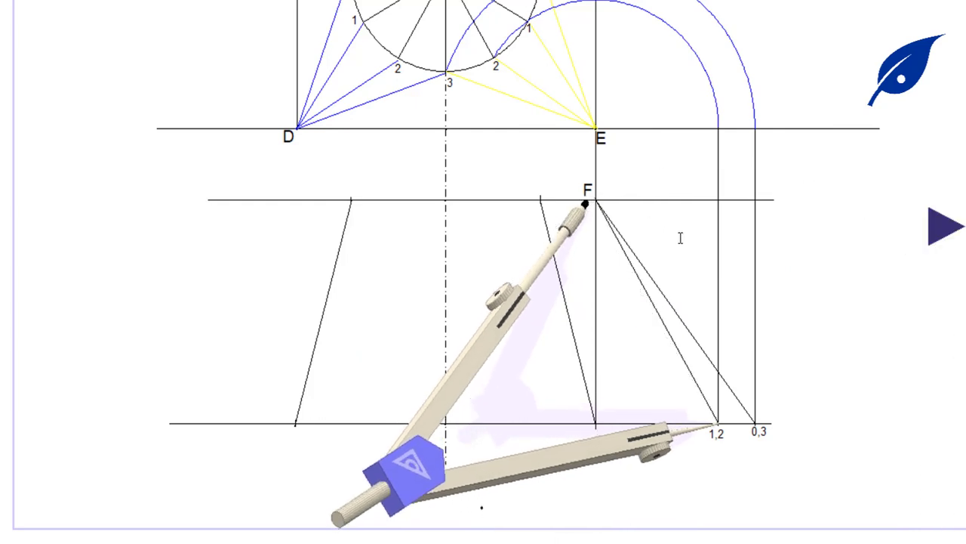
Measure the true length from point 0,3 on the base line to F with the compass.
{"action": "left_click_drag", "start_coordinate": [645, 447], "coordinate": [682, 447]}
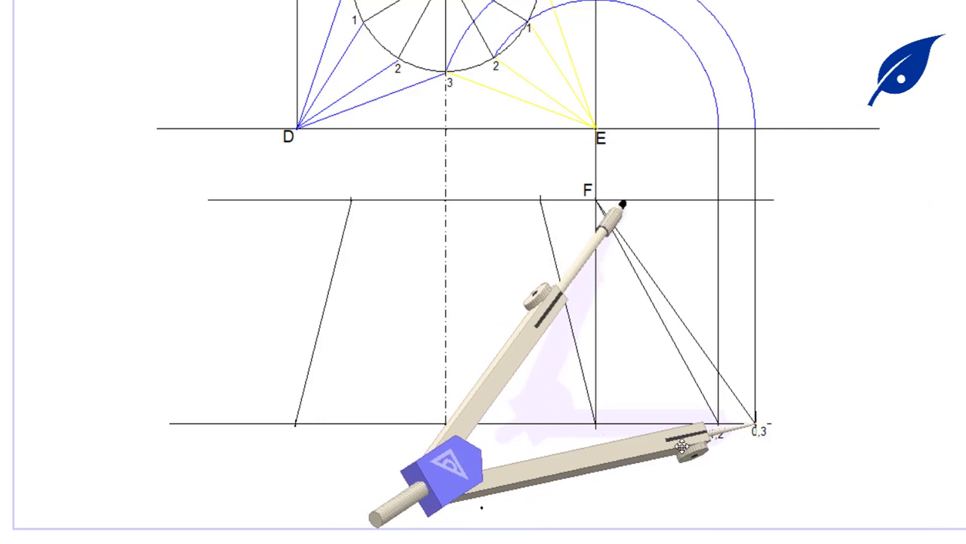
{"action": "left_click_drag", "start_coordinate": [545, 301], "coordinate": [546, 246]}
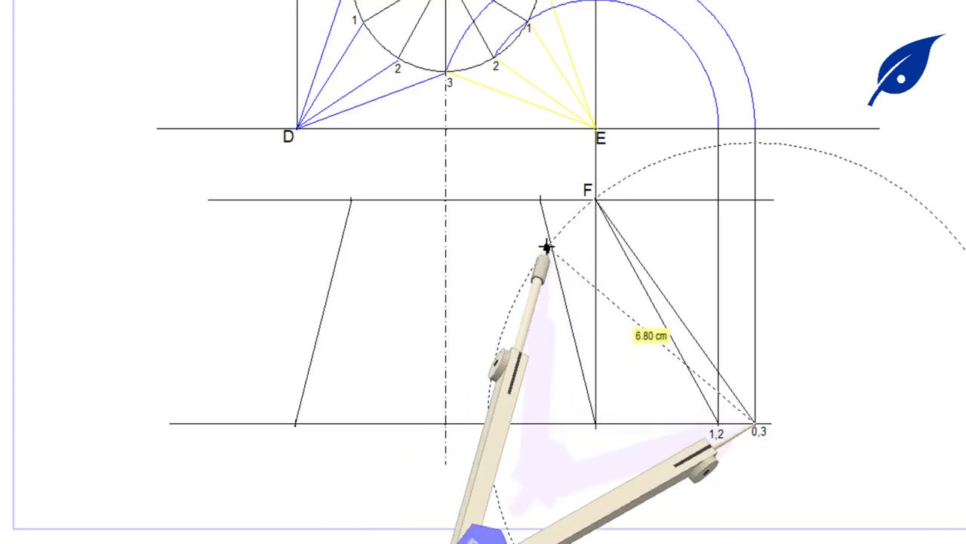
{"action": "left_click", "coordinate": [944, 236]}
{"action": "left_click", "coordinate": [942, 234]}
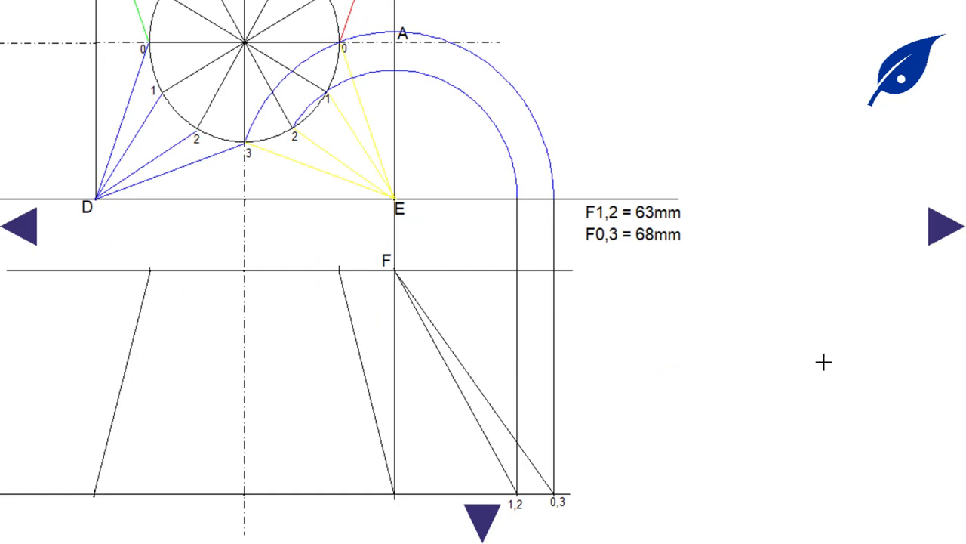
{"action": "left_click", "coordinate": [943, 242]}
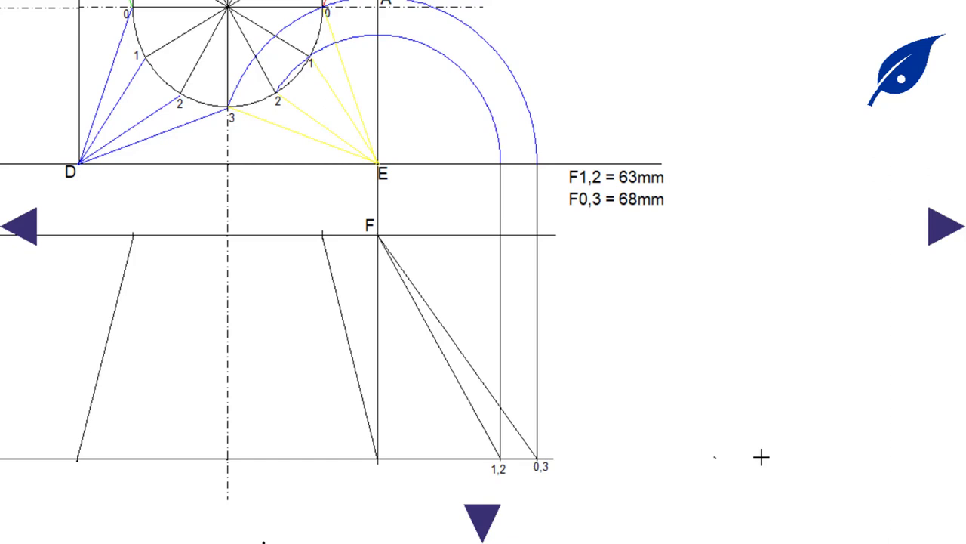
{"action": "scroll", "coordinate": [395, 179], "scroll_direction": "up", "scroll_amount": 1}
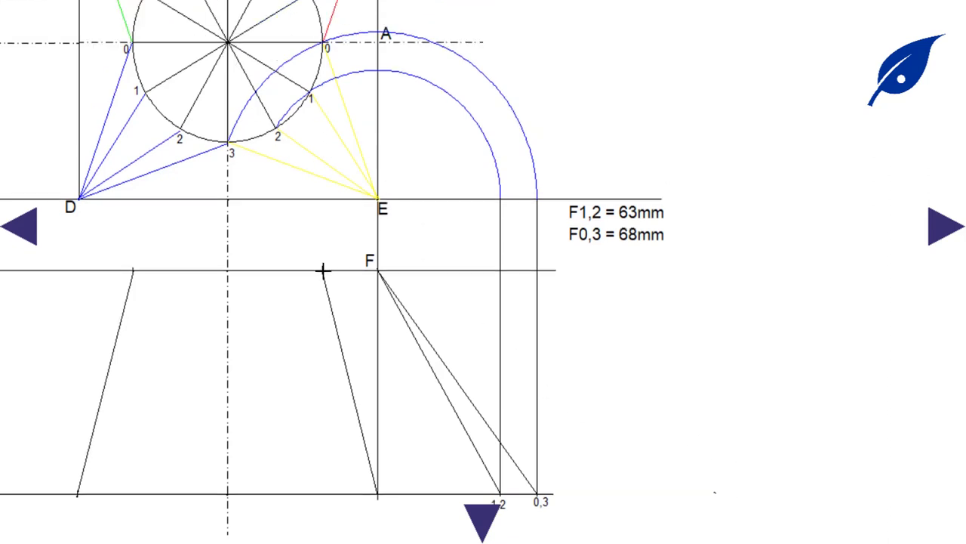
{"action": "scroll", "coordinate": [375, 482], "scroll_direction": "down", "scroll_amount": 2}
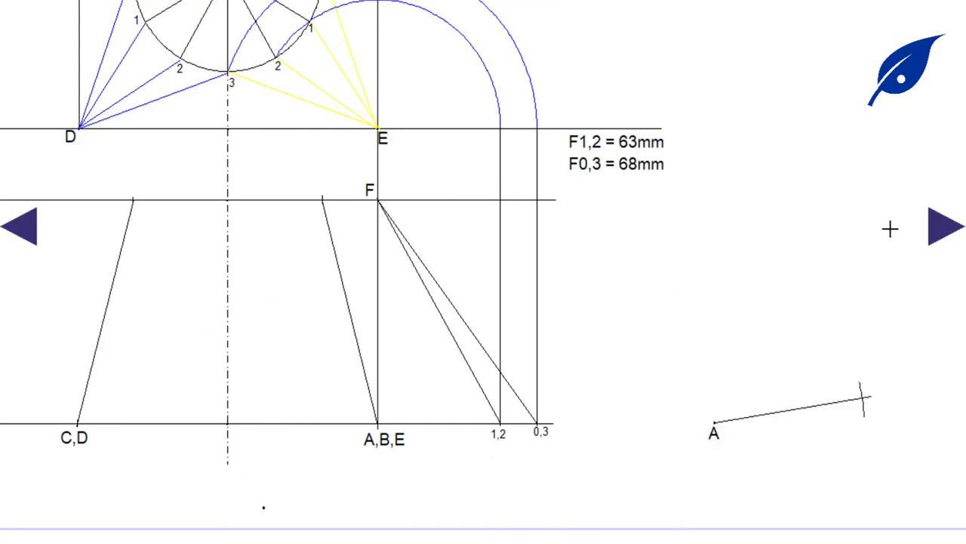
Set the compass to the front view's slant edge length, about 56 mm, and draw an arc above A in the development.
{"action": "left_click", "coordinate": [938, 231]}
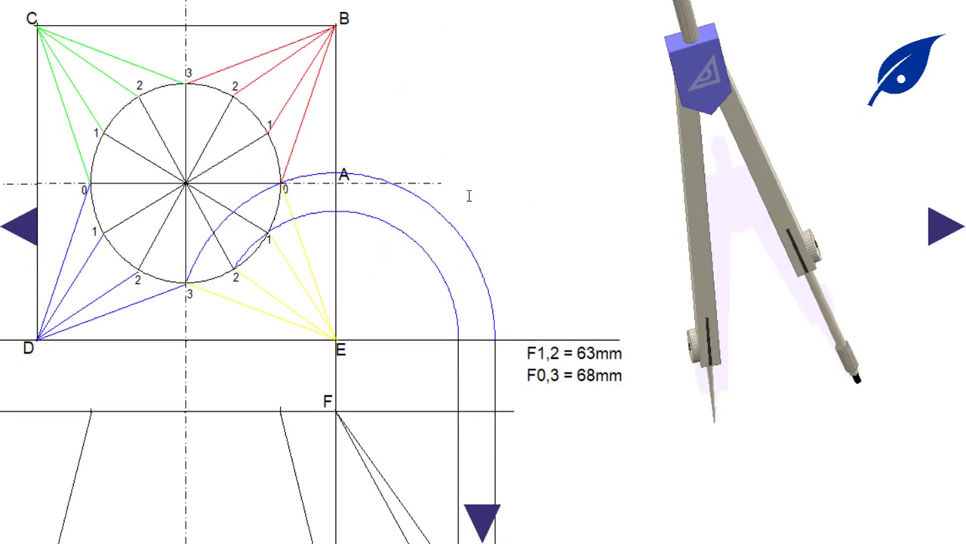
{"action": "left_click_drag", "start_coordinate": [713, 342], "coordinate": [333, 343]}
{"action": "left_click_drag", "start_coordinate": [419, 234], "coordinate": [256, 207]}
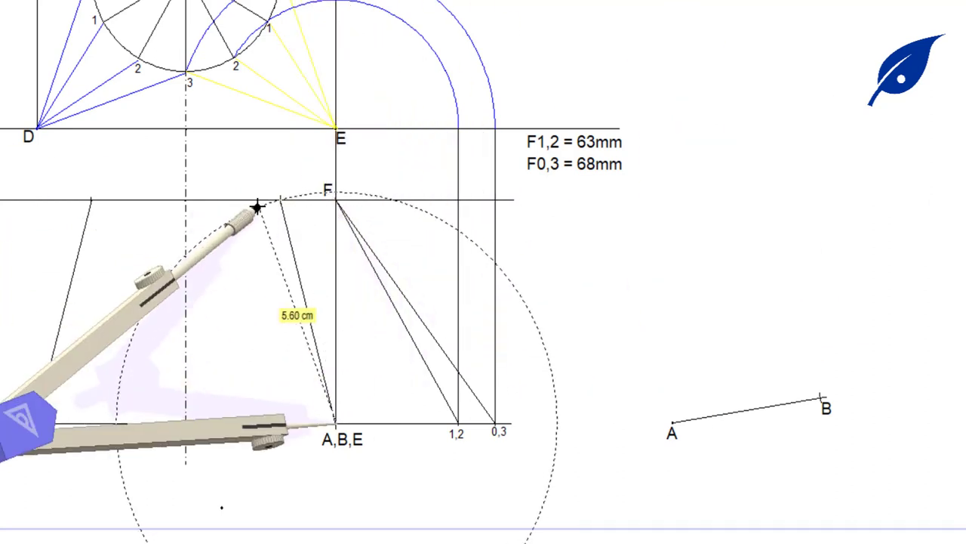
{"action": "left_click_drag", "start_coordinate": [249, 423], "coordinate": [585, 424]}
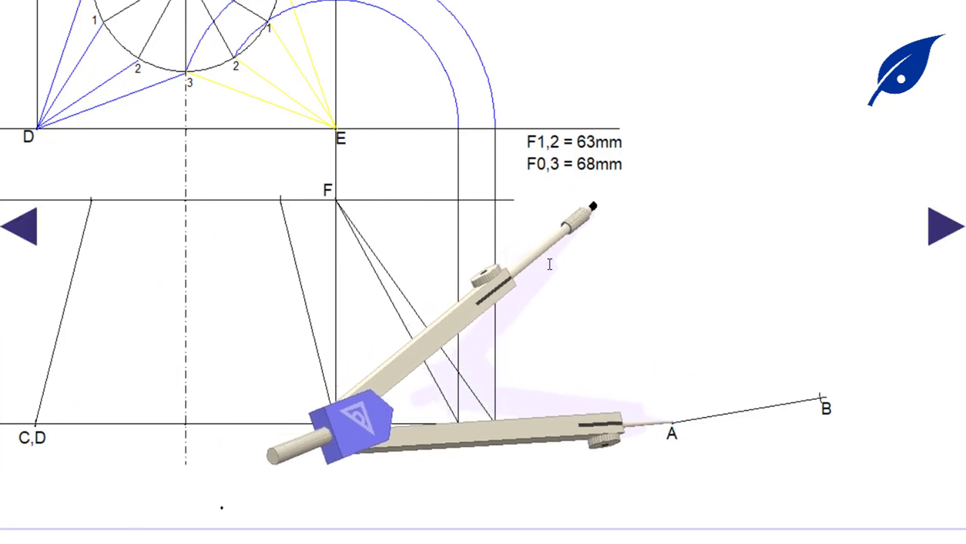
{"action": "left_click_drag", "start_coordinate": [596, 212], "coordinate": [731, 204]}
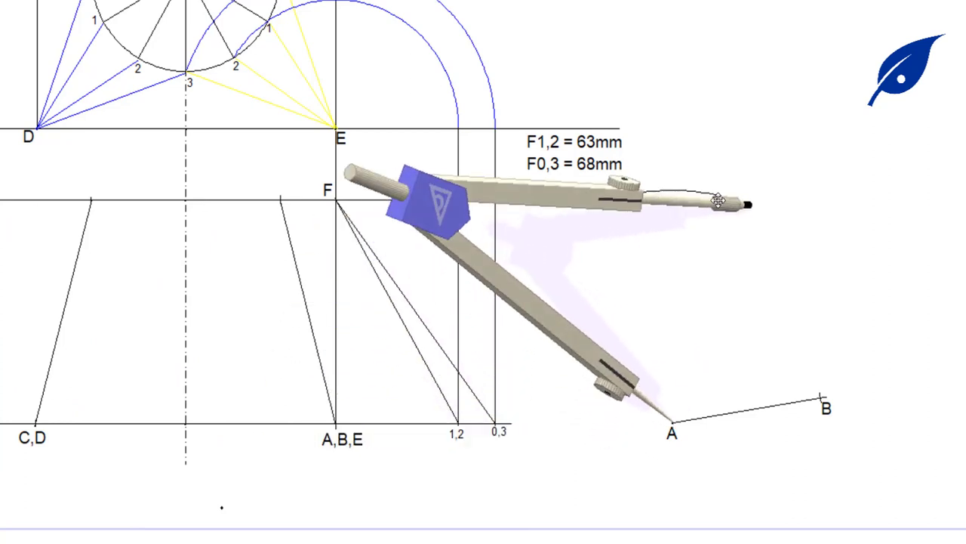
Strike a 68 mm arc from B across the arc above A to locate point 0, and trim the surplus arc.
{"action": "scroll", "coordinate": [674, 318], "scroll_direction": "up", "scroll_amount": 1}
{"action": "scroll", "coordinate": [673, 319], "scroll_direction": "up", "scroll_amount": 2}
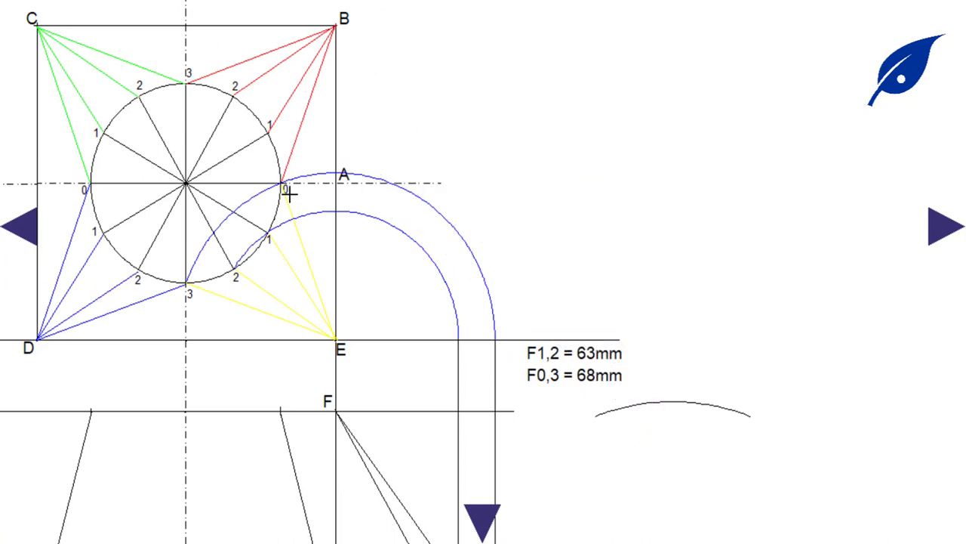
{"action": "scroll", "coordinate": [494, 345], "scroll_direction": "down", "scroll_amount": 3}
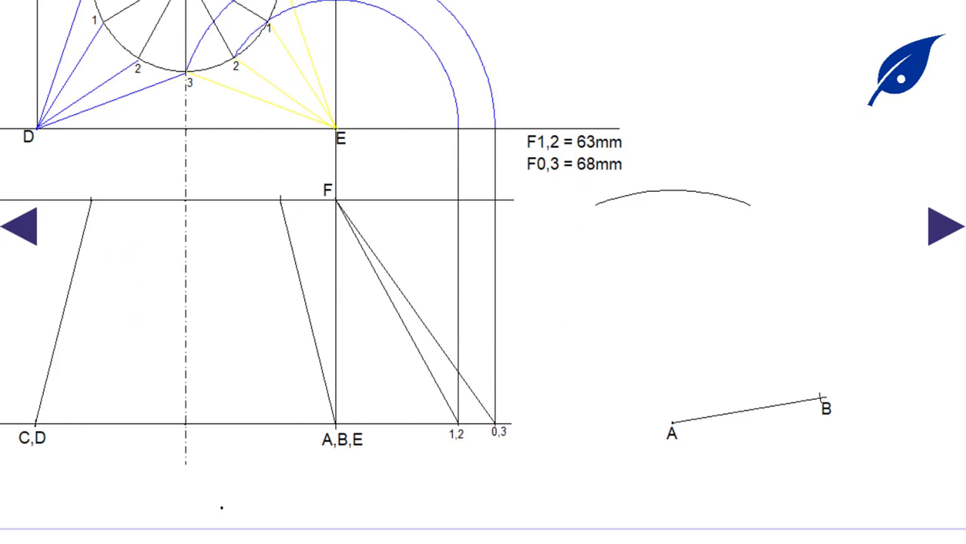
{"action": "left_click_drag", "start_coordinate": [617, 385], "coordinate": [765, 360]}
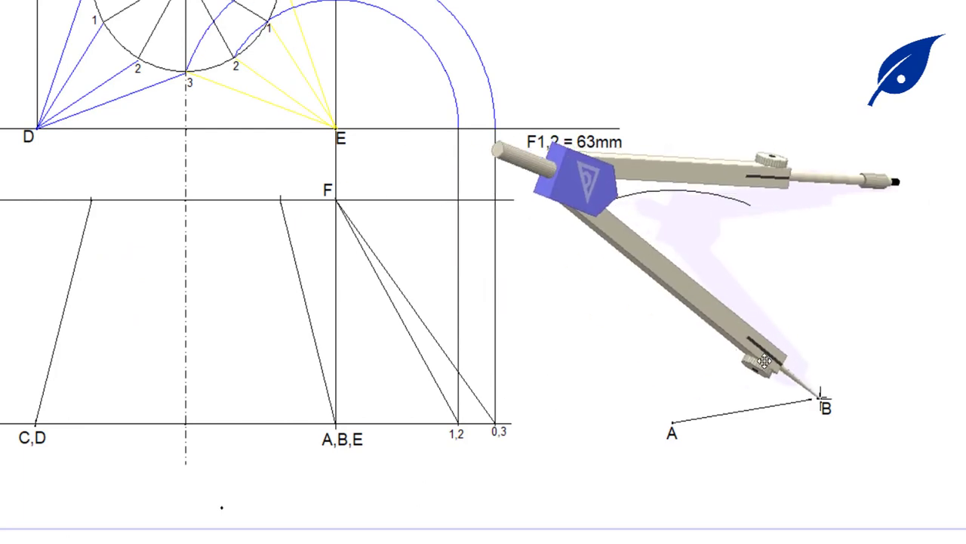
{"action": "mouse_move", "coordinate": [893, 179]}
{"action": "left_mouse_down"}
{"action": "mouse_move", "coordinate": [678, 173]}
{"action": "mouse_move", "coordinate": [650, 182]}
{"action": "mouse_move", "coordinate": [628, 217]}
{"action": "left_mouse_up"}
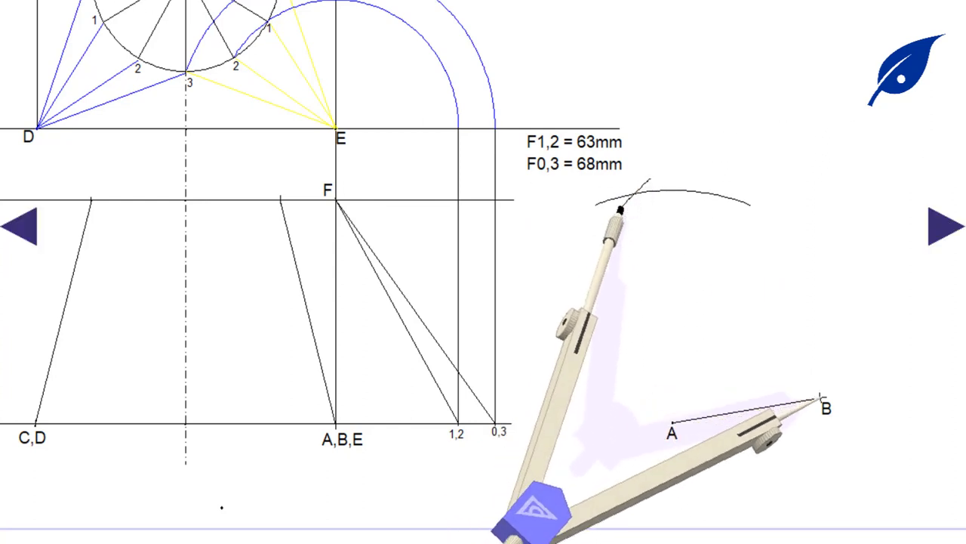
{"action": "mouse_move", "coordinate": [729, 226]}
{"action": "left_mouse_down"}
{"action": "mouse_move", "coordinate": [668, 168]}
{"action": "mouse_move", "coordinate": [662, 183]}
{"action": "mouse_move", "coordinate": [604, 209]}
{"action": "mouse_move", "coordinate": [603, 224]}
{"action": "mouse_move", "coordinate": [611, 204]}
{"action": "mouse_move", "coordinate": [747, 207]}
{"action": "mouse_move", "coordinate": [656, 185]}
{"action": "mouse_move", "coordinate": [699, 164]}
{"action": "left_mouse_up"}
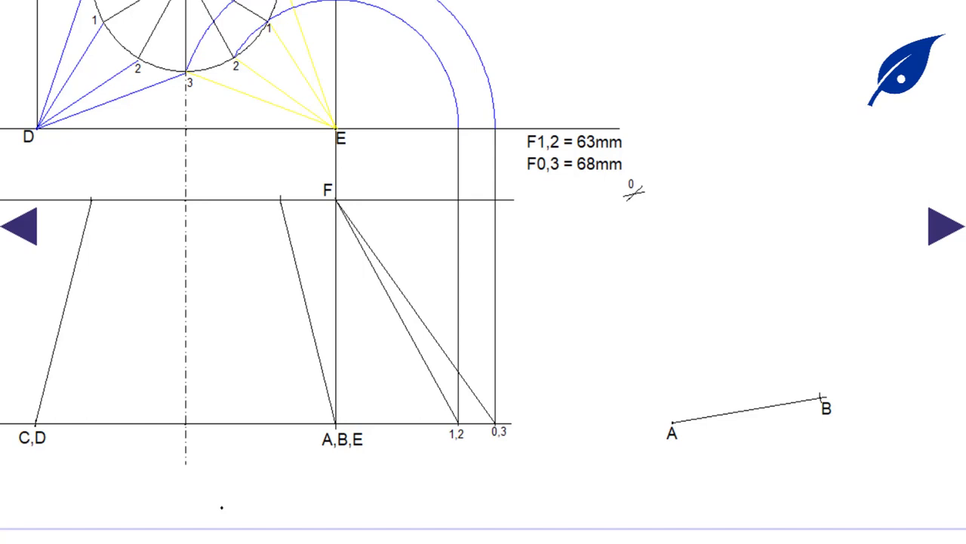
Draw straight lines from A and from B to point 0 to complete the first triangle of the development.
{"action": "key", "text": "r"}
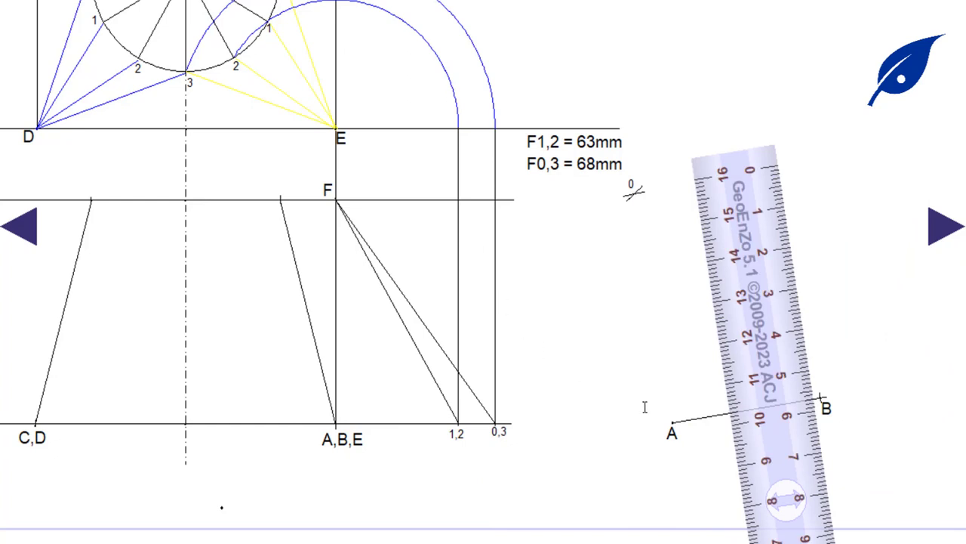
{"action": "left_click_drag", "start_coordinate": [783, 494], "coordinate": [616, 404]}
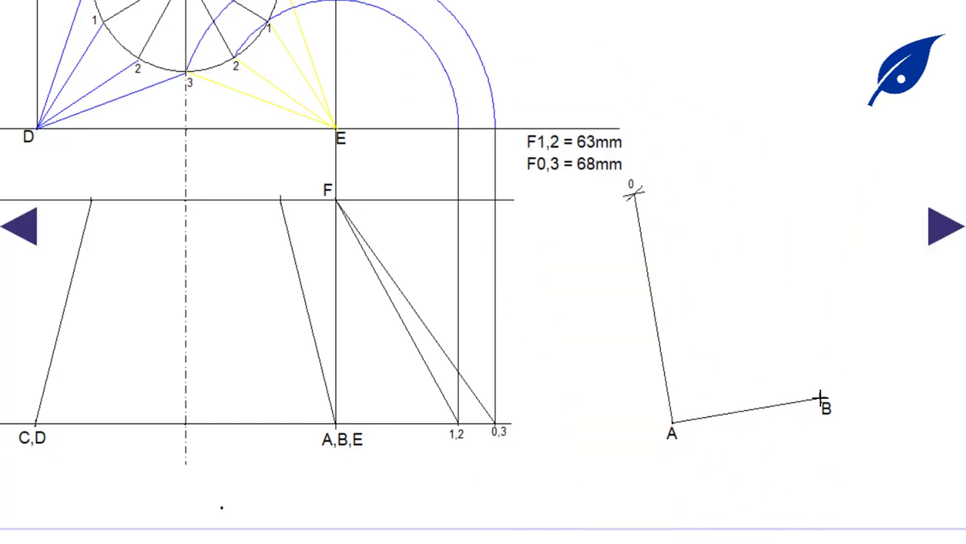
{"action": "left_click_drag", "start_coordinate": [821, 397], "coordinate": [632, 191]}
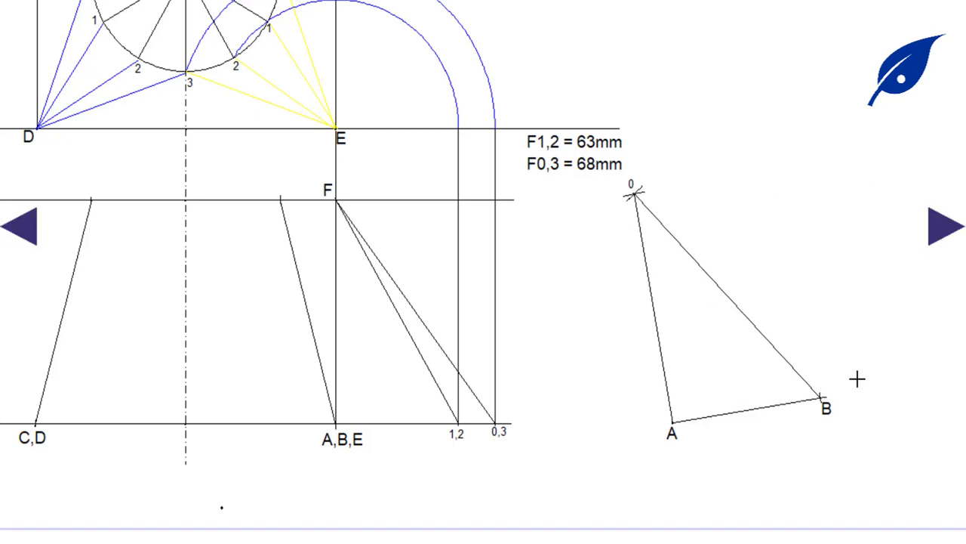
{"action": "scroll", "coordinate": [502, 188], "scroll_direction": "up", "scroll_amount": 7}
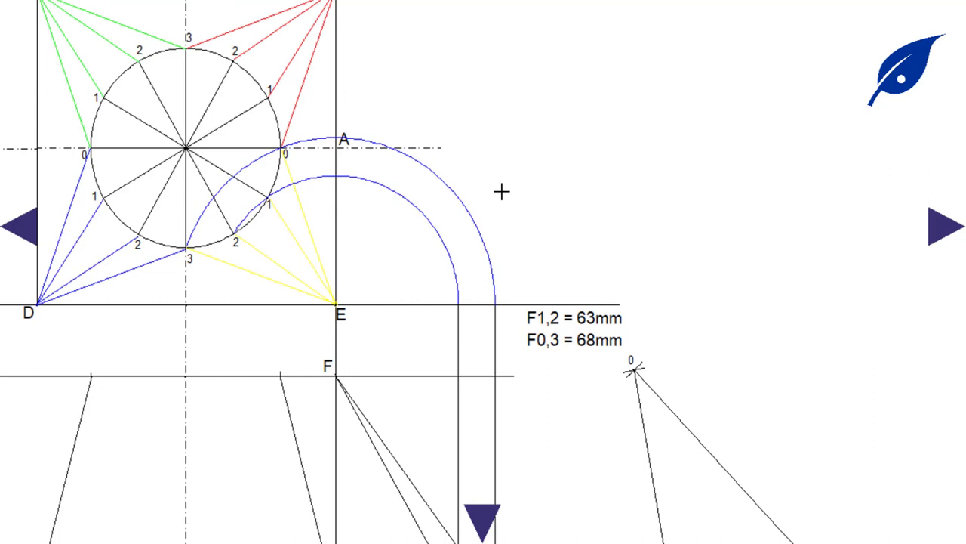